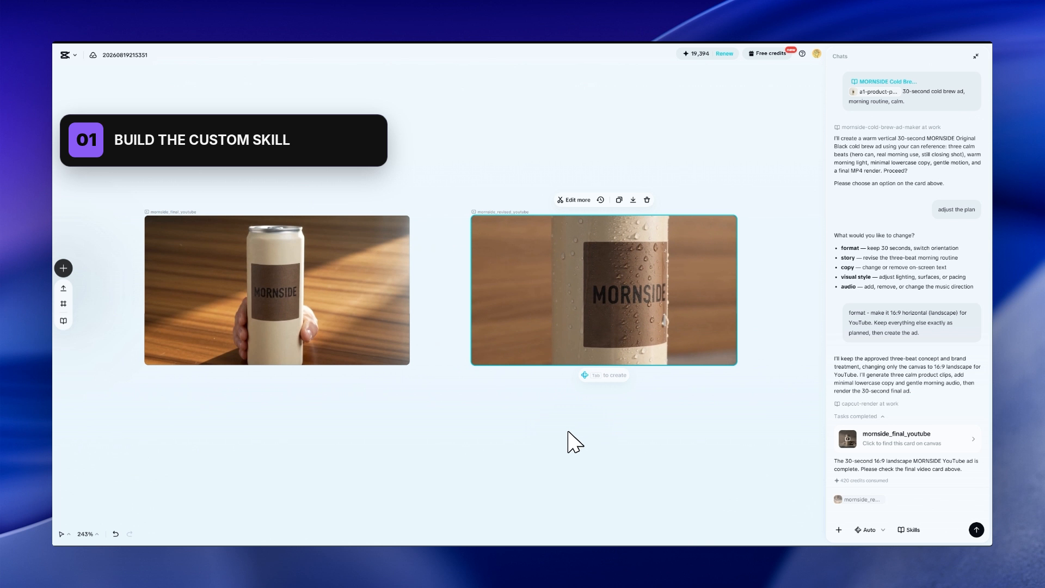
scroll(571, 430, "down", 10)
scroll(569, 381, "down", 2)
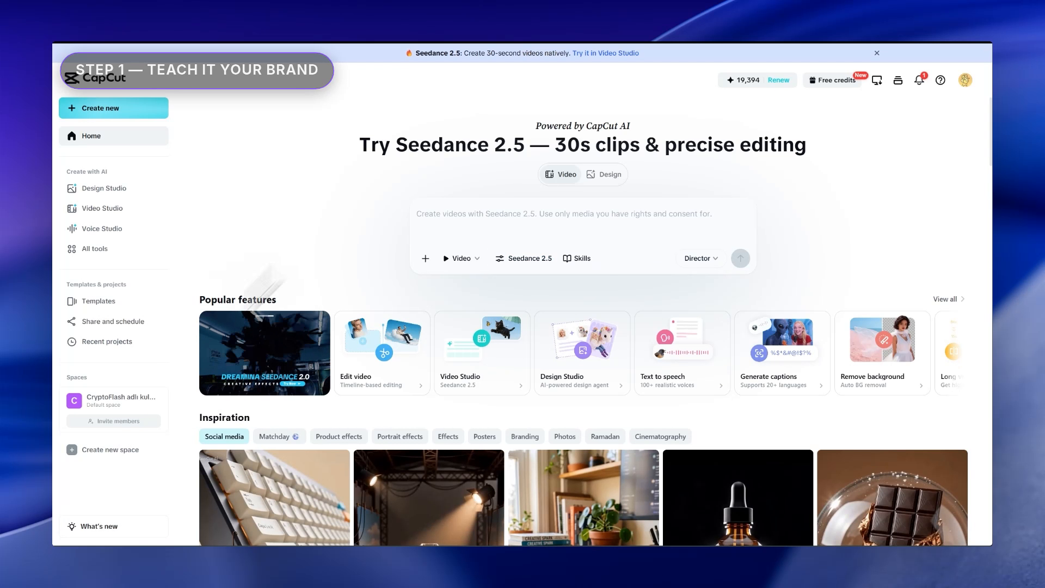
Start creating a new custom skill in chat from the video prompt's skill options
left_click(578, 259)
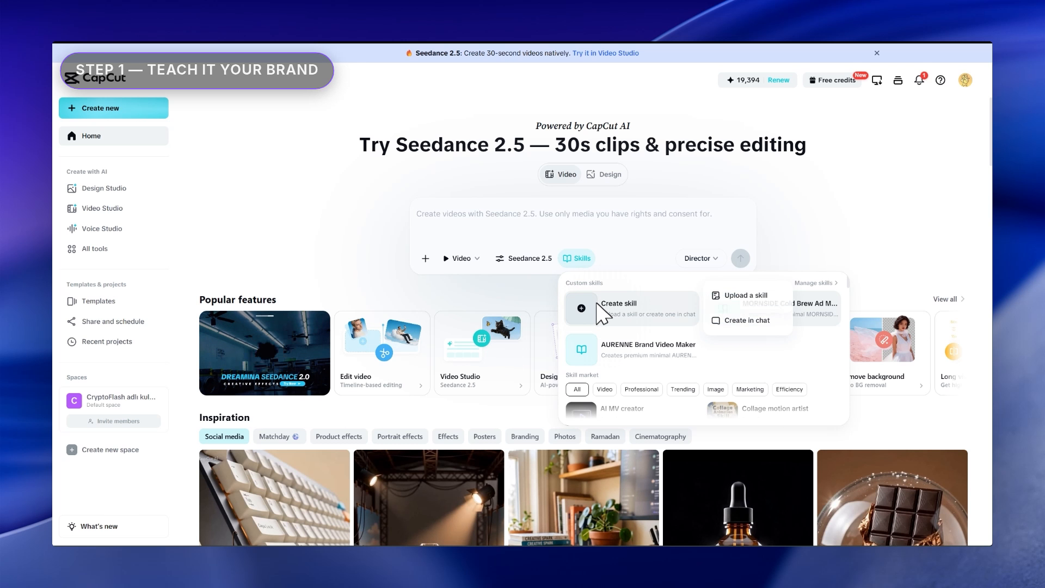
left_click(747, 320)
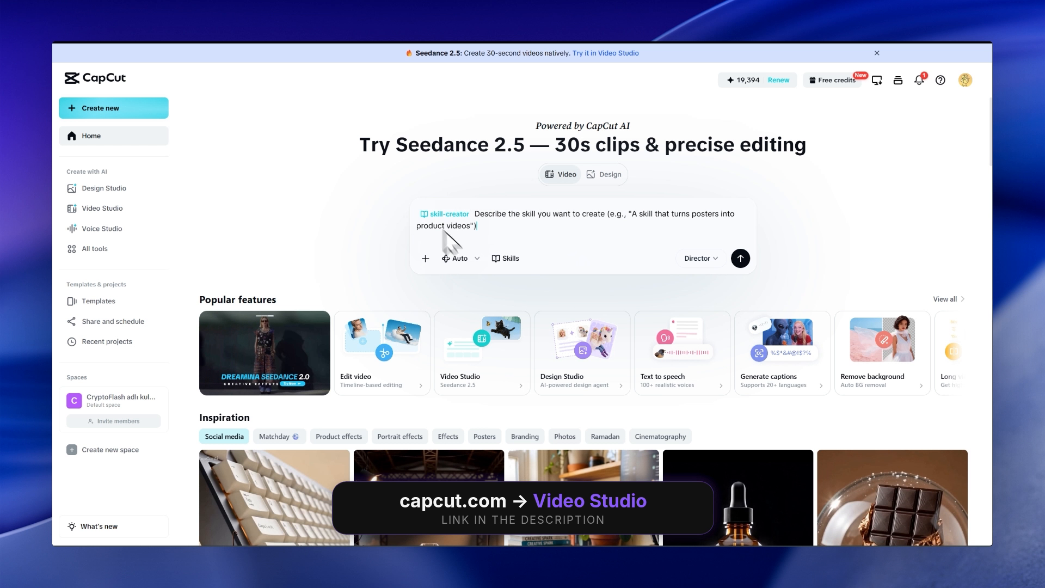
Open the details of the MORNSIDE Cold Brew Ad Maker custom skill in the skill manager
left_click(507, 260)
left_click(741, 283)
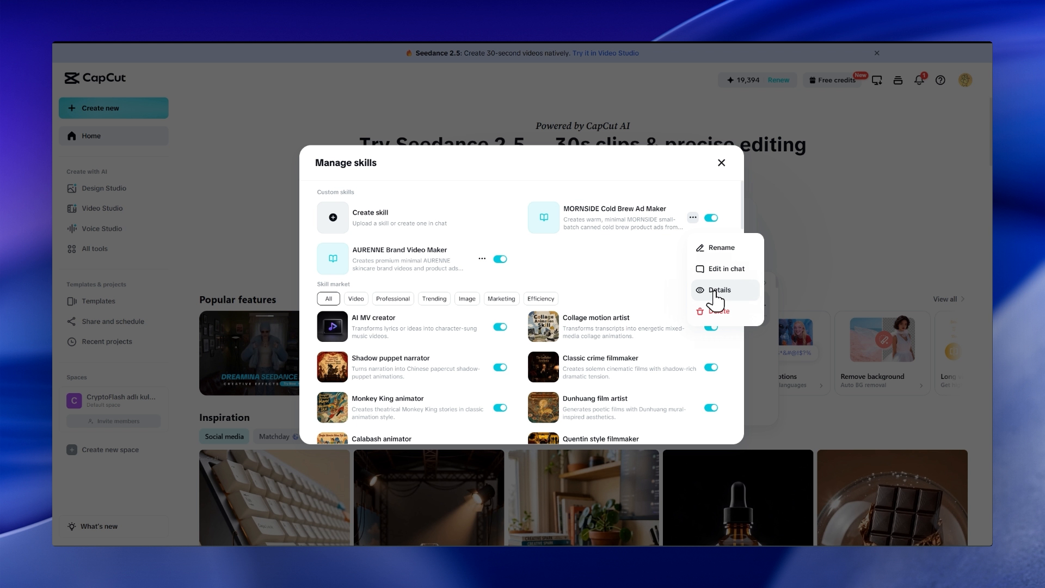
left_click(717, 294)
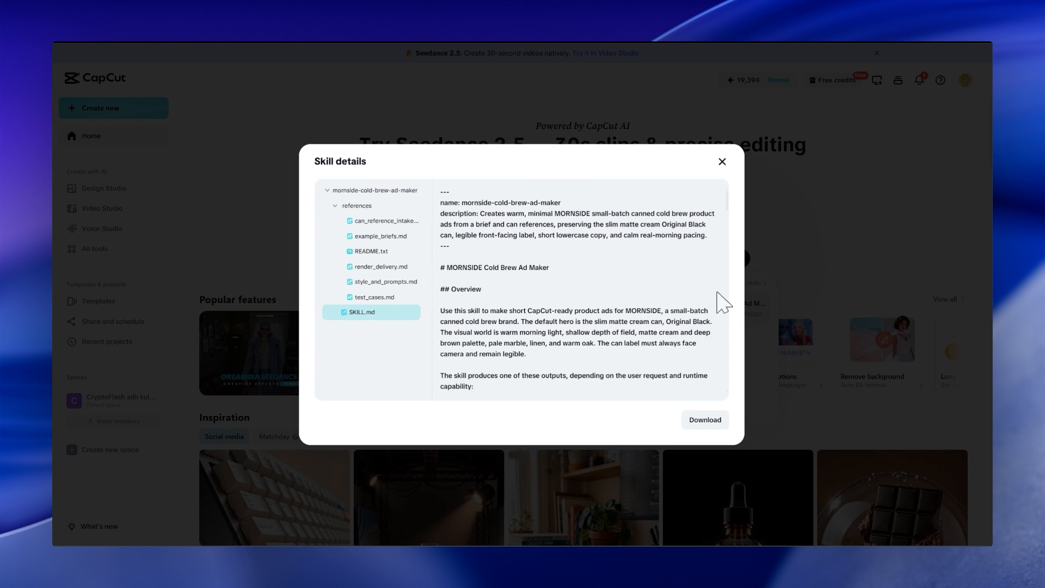
Examine the skill's reference files, from the can reference intake checklist to test_cases.md, and read SKILL.md through to its end
left_click(375, 221)
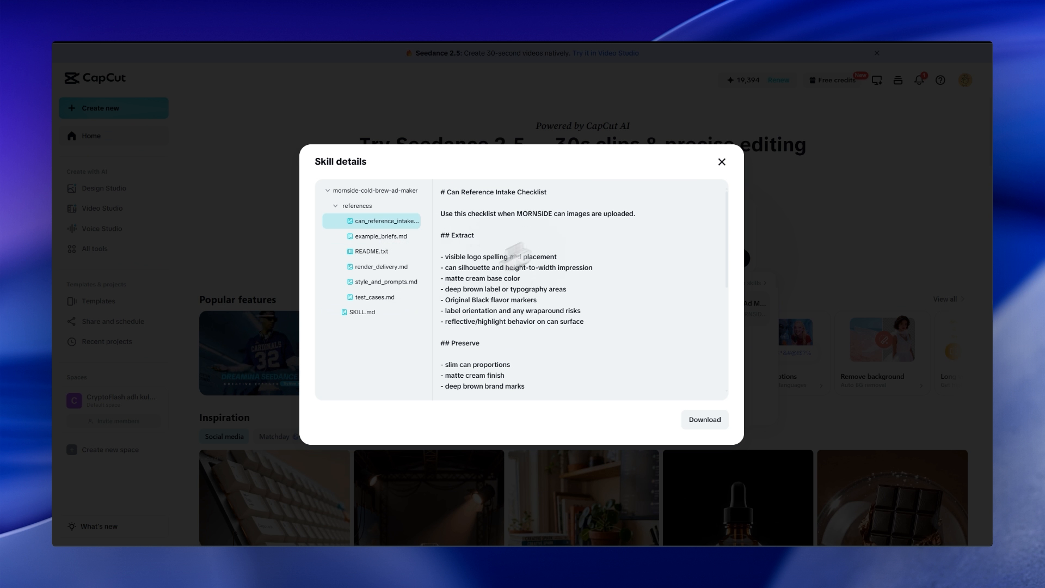
left_click_drag(728, 230, 732, 332)
left_click(403, 239)
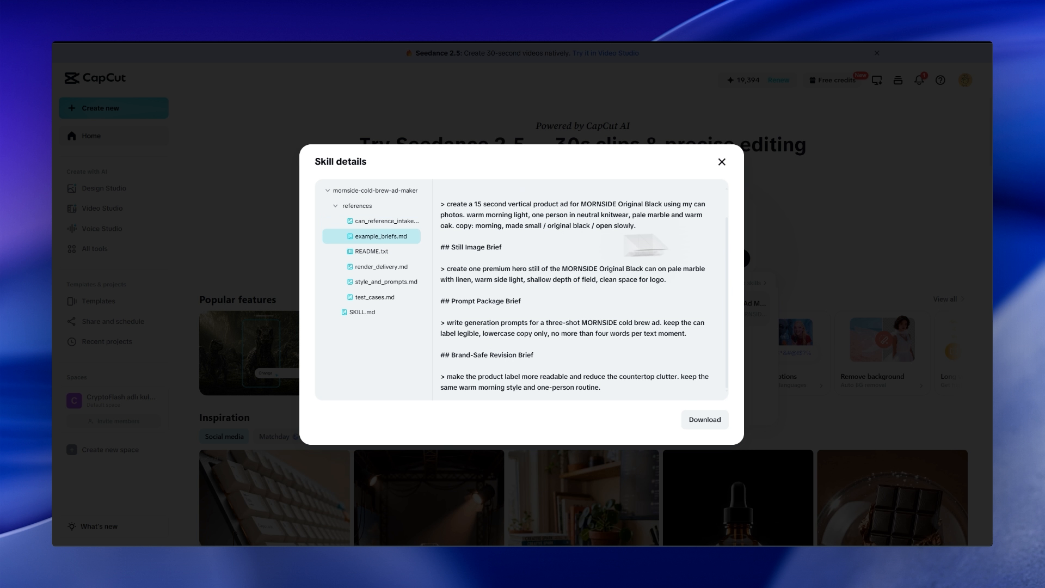
left_click(390, 254)
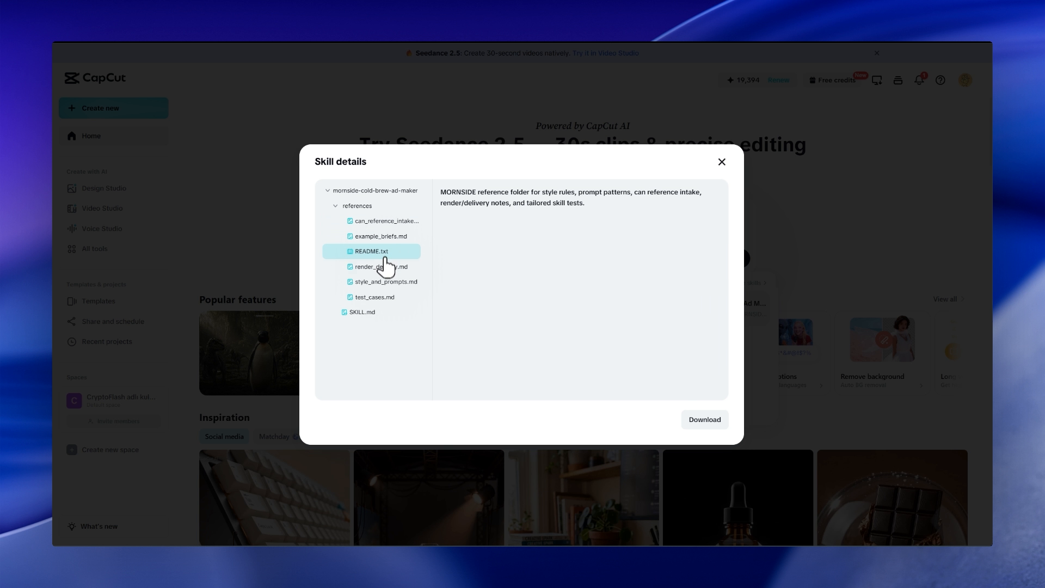
left_click(386, 266)
left_click(389, 284)
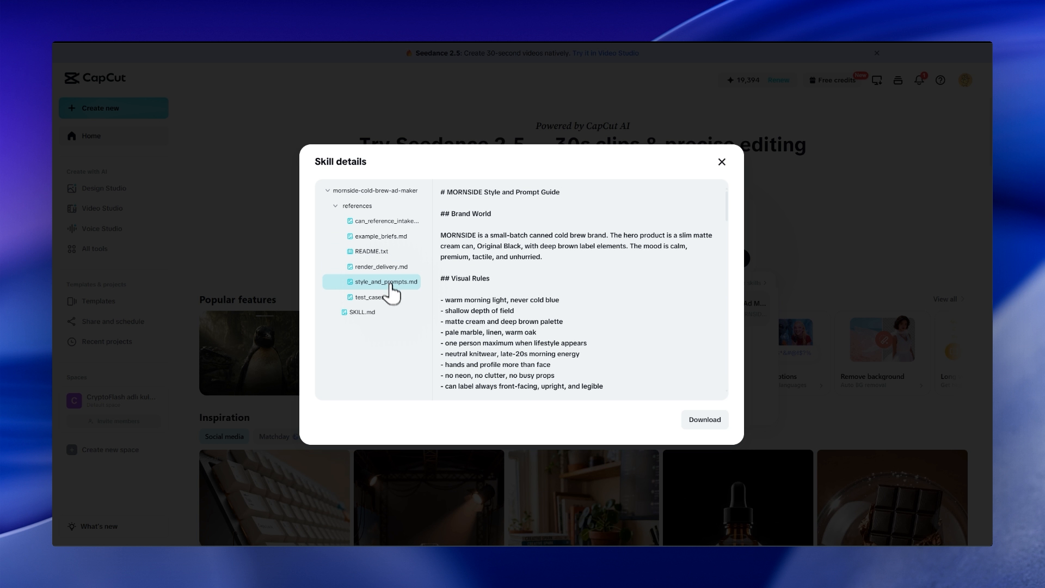
left_click(392, 298)
left_click(384, 322)
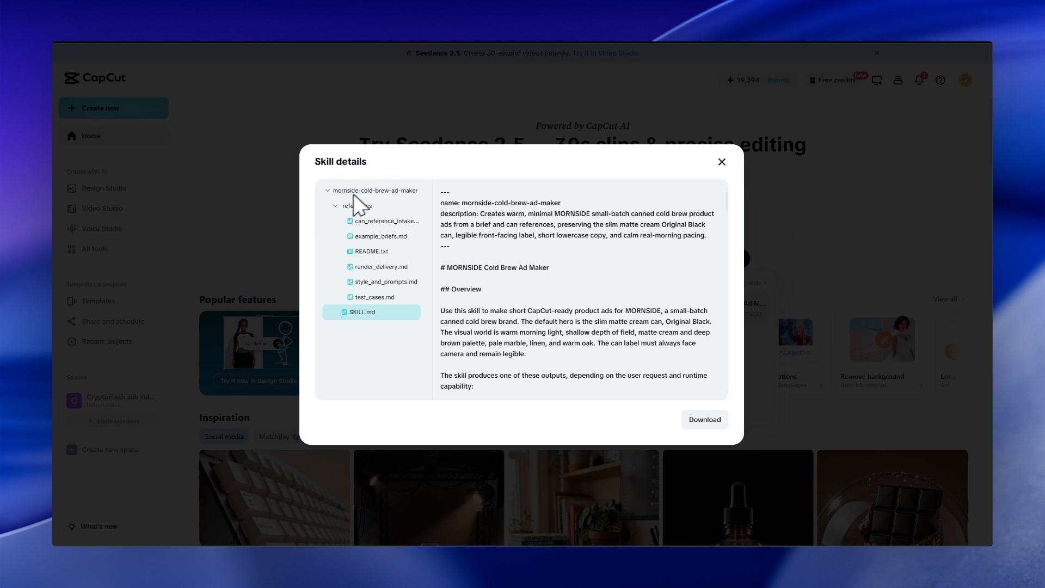
left_click_drag(727, 218, 736, 400)
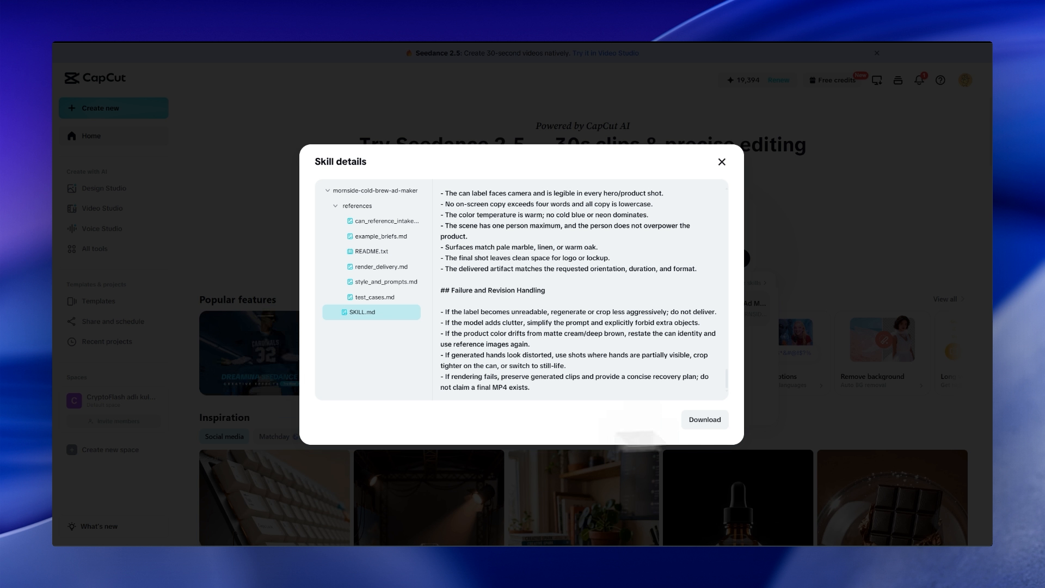
Replace the skill-creator placeholder with brand rules: warm morning light, shallow depth of field, matte cream and deep brown palette, can label always facing camera
left_click(104, 523)
left_click_drag(473, 214, 493, 228)
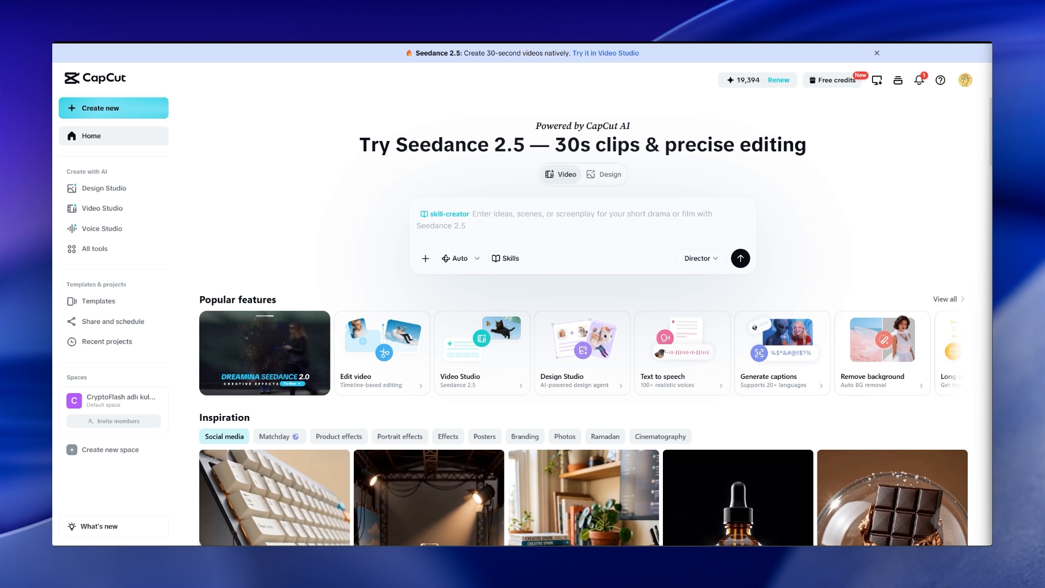
type("Warm morning light, shallow depth of field, matte cream and deep brown palette. Can label always faces camera and stays legible. Copy is short, lowercase, never more than four words on screen.")
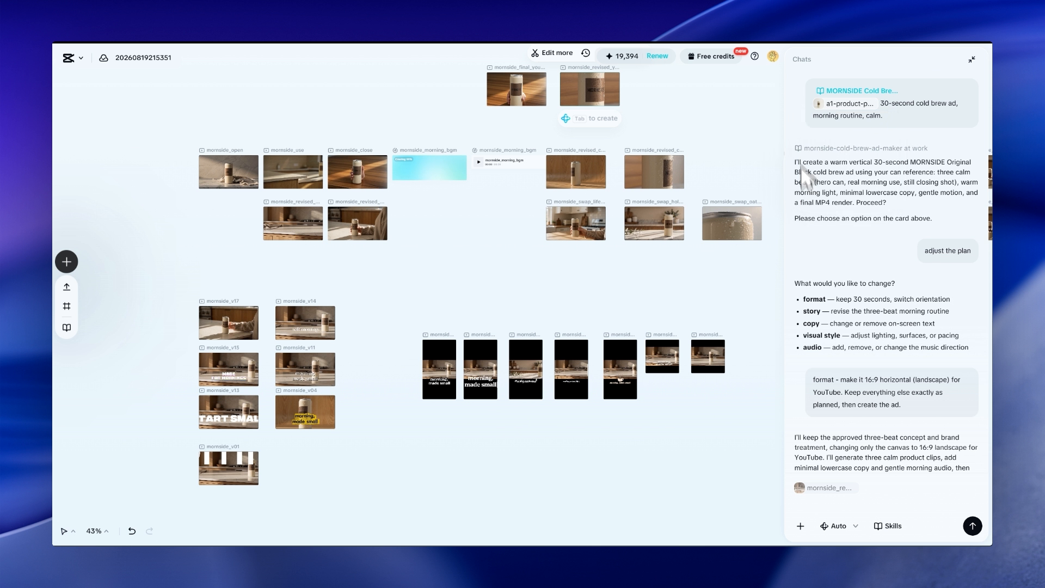
Examine the 30-second cold brew ad brief, its 16:9 format and shot-timing revisions in the chat, and the clips across the whole canvas
mouse_move(861, 103)
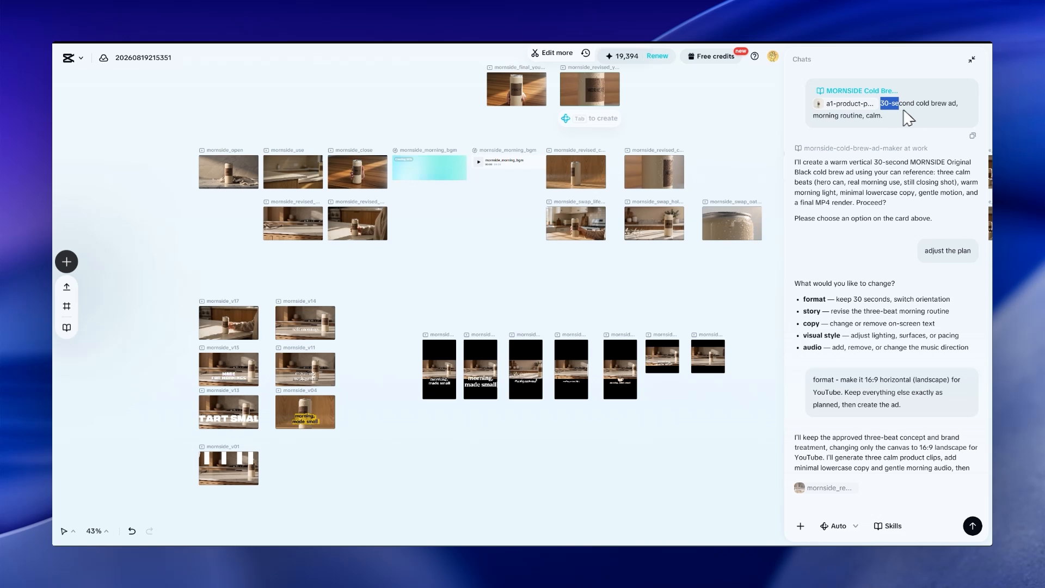
left_click_drag(958, 105, 908, 114)
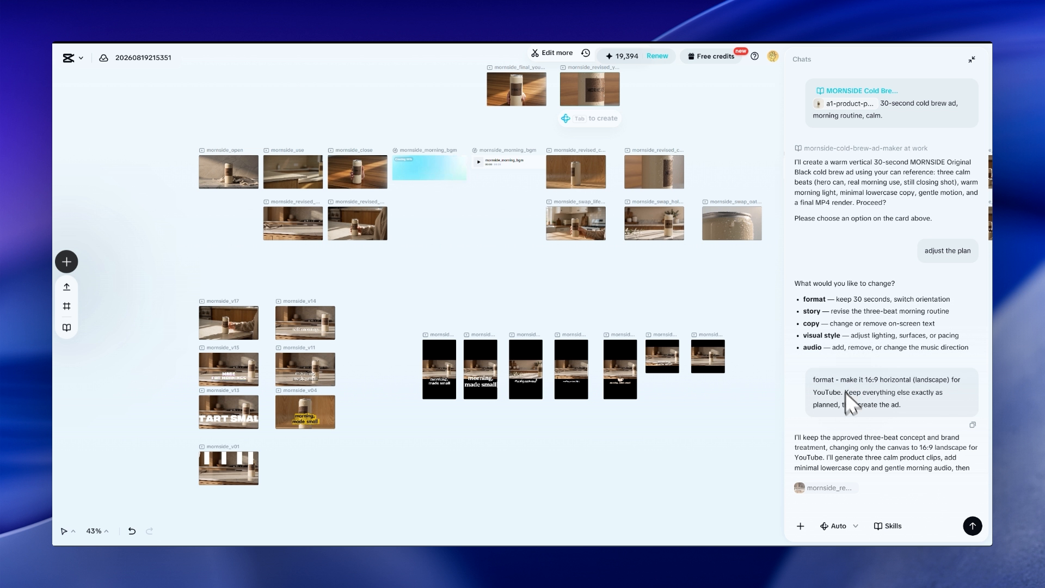
scroll(896, 393, "down", 4)
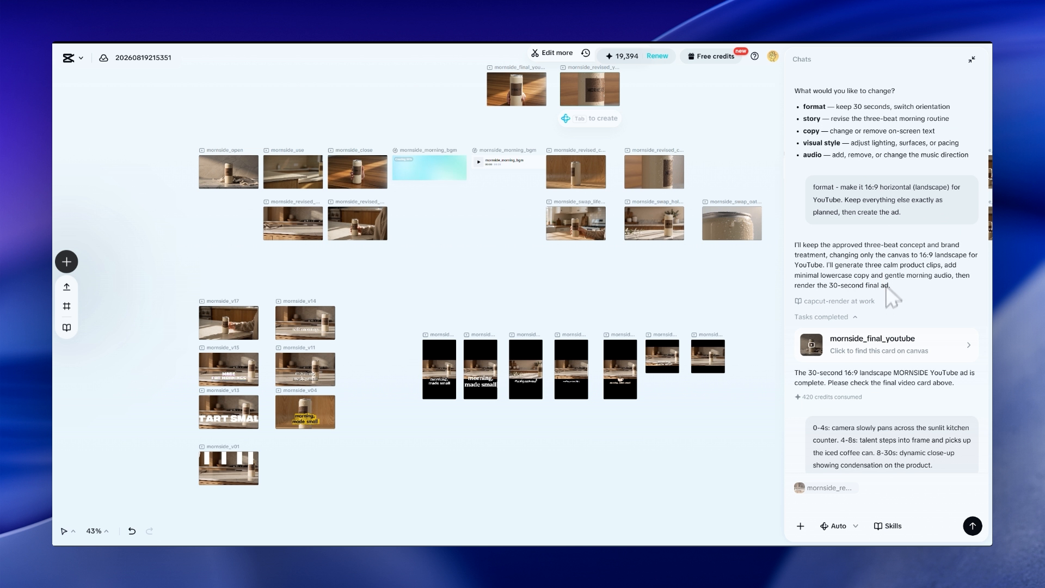
scroll(896, 307, "down", 1)
scroll(977, 285, "down", 2)
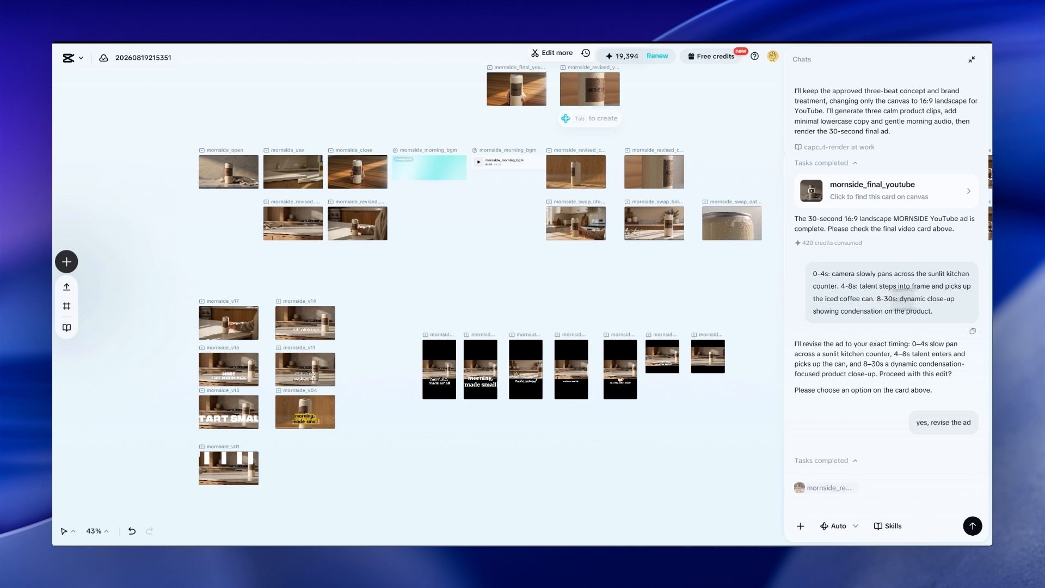
scroll(710, 313, "right", 1)
scroll(672, 327, "down", 5)
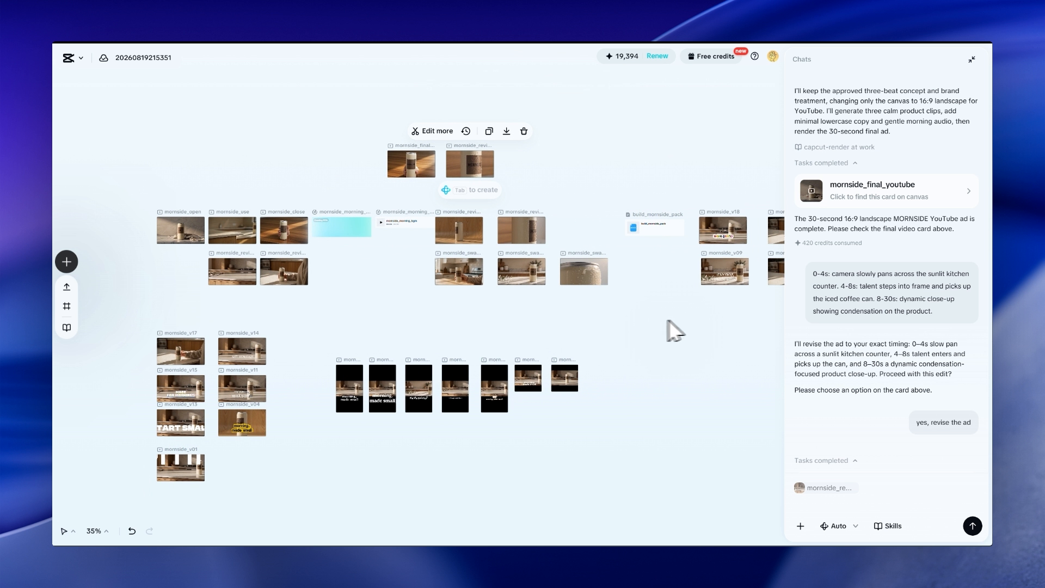
scroll(616, 332, "left", 1)
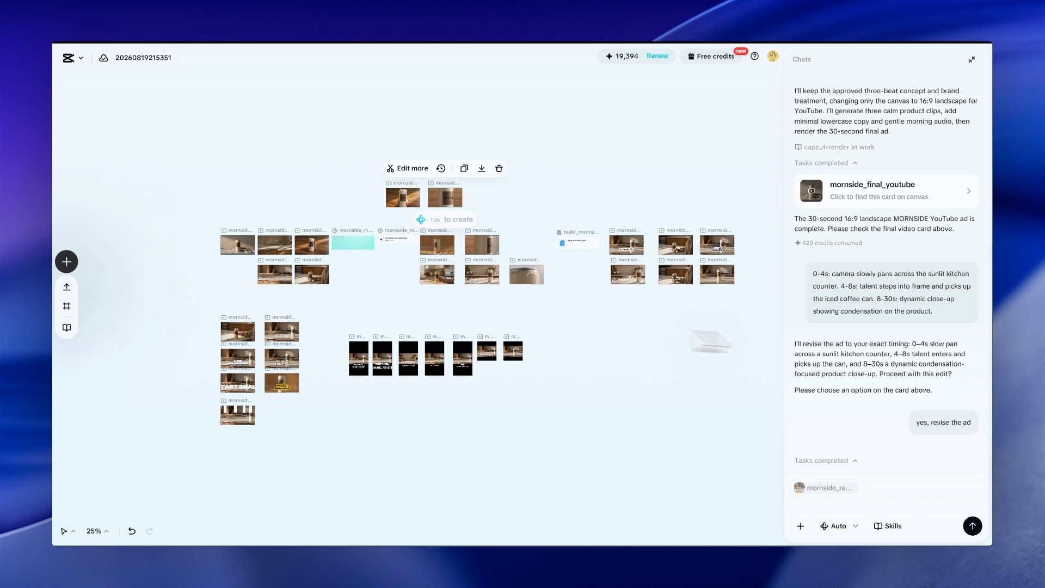
Review the chat's variation pack request for mornside_v01 through mornside_v18, the list of rendered versions and the closing summary
scroll(849, 349, "down", 1)
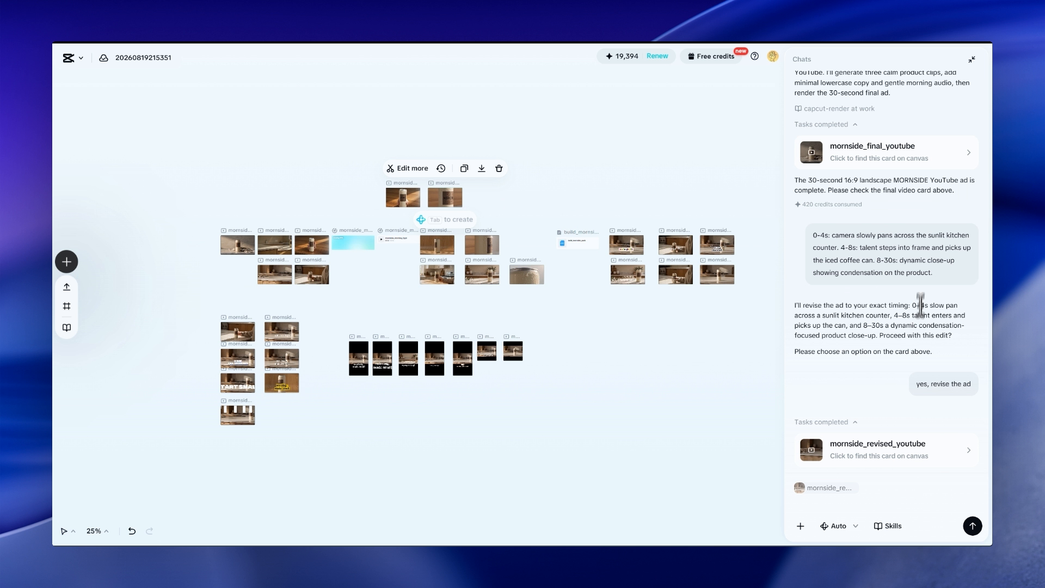
scroll(852, 299, "down", 9)
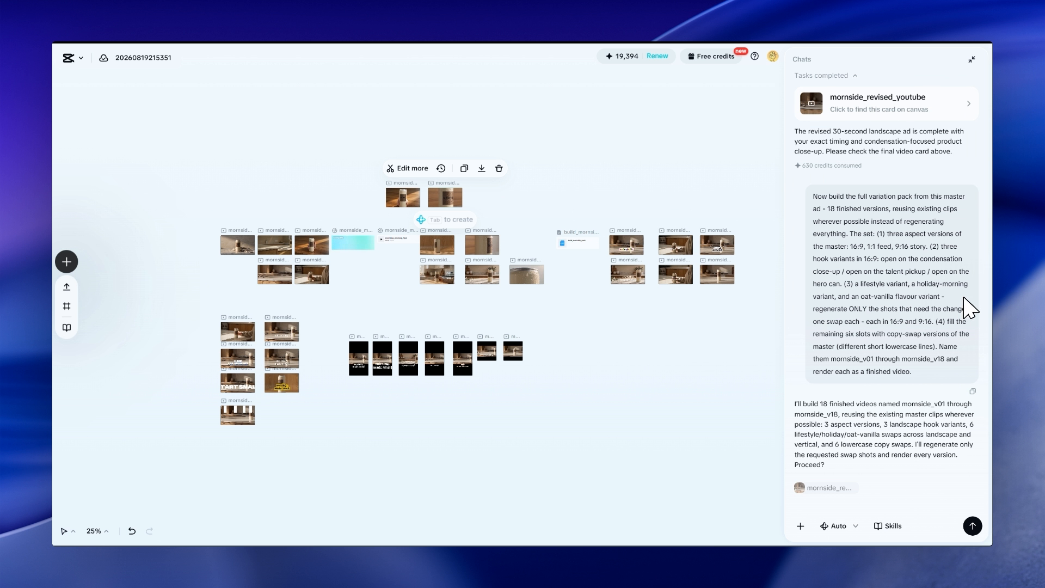
scroll(974, 305, "down", 3)
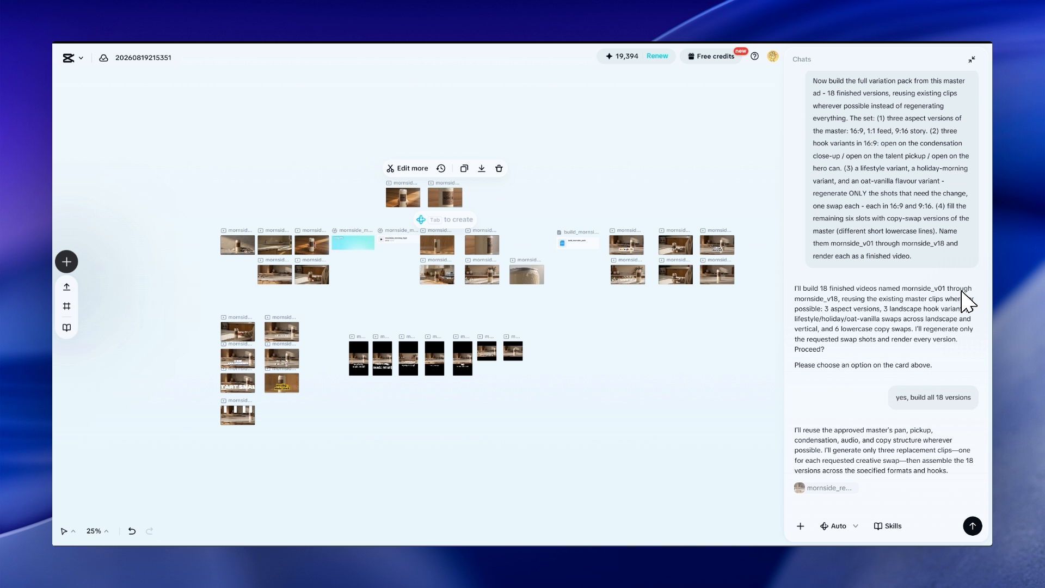
scroll(937, 316, "down", 3)
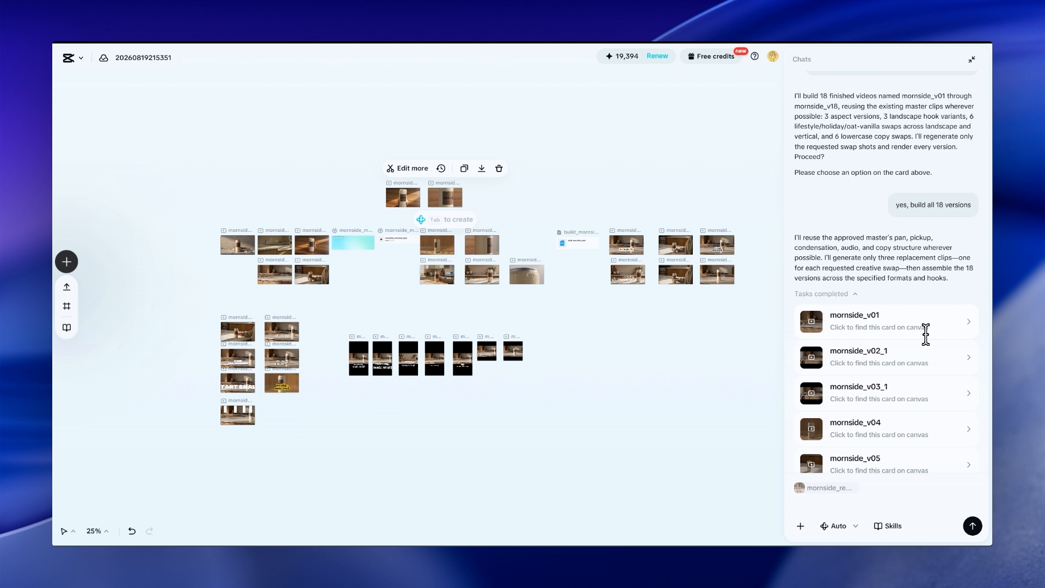
scroll(925, 333, "down", 5)
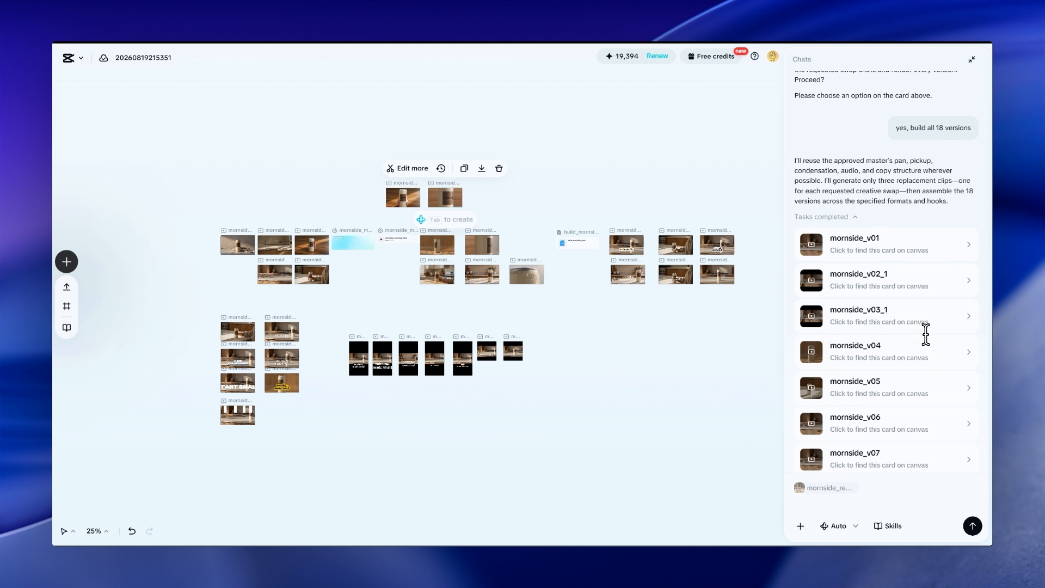
scroll(925, 333, "down", 6)
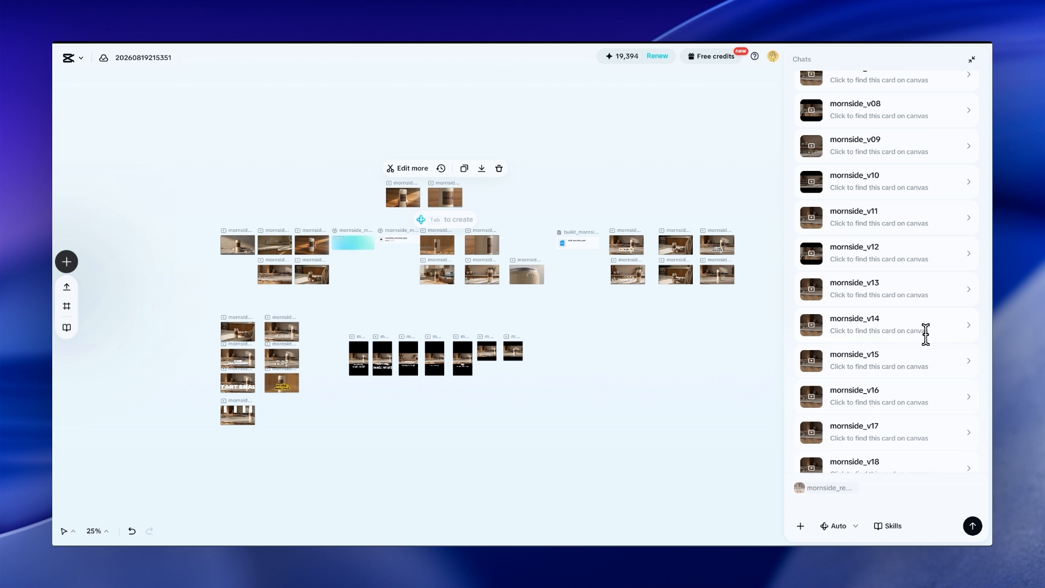
scroll(925, 334, "down", 2)
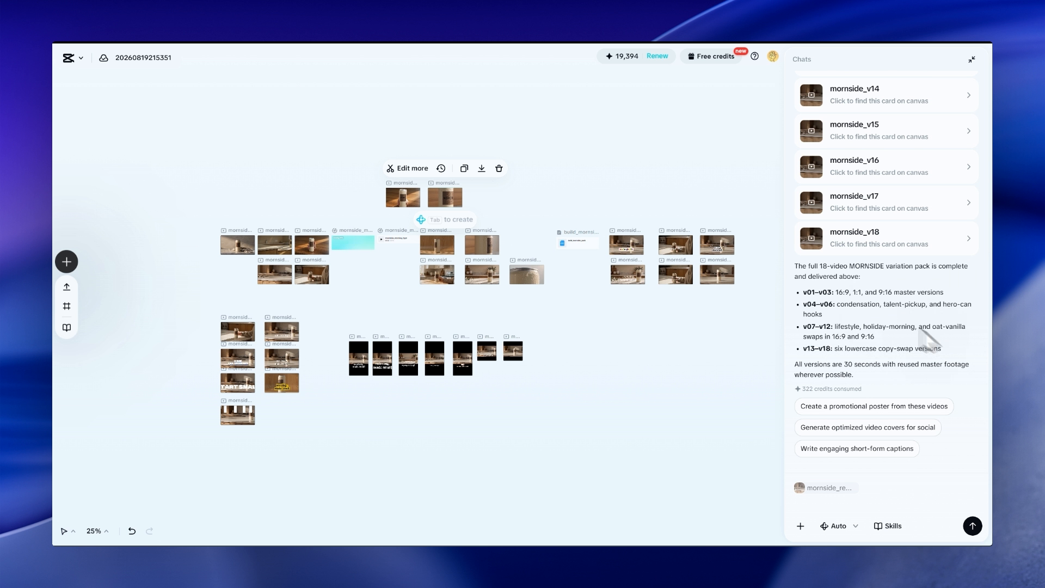